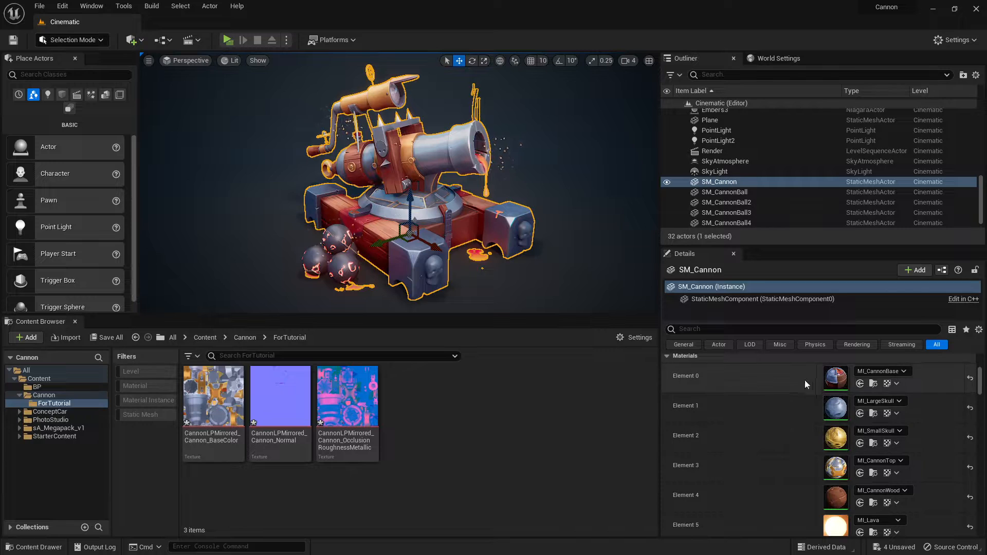
Step: Open the MI_CannonTop material instance, filter its parameters for "sat" and enable the Sat parameter
drag(984, 278, 489, 97)
drag(737, 255, 774, 434)
text(s)
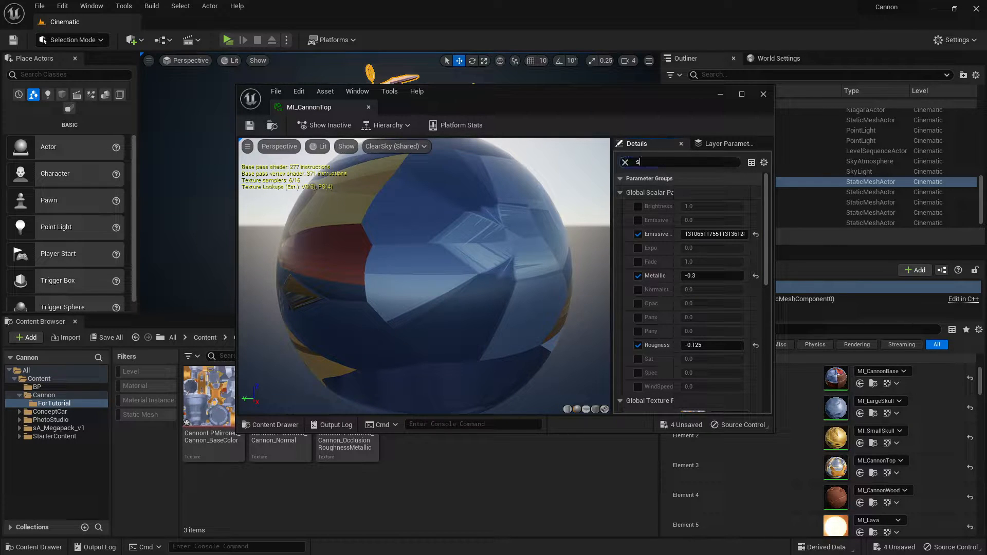
text(at)
drag(677, 96, 782, 271)
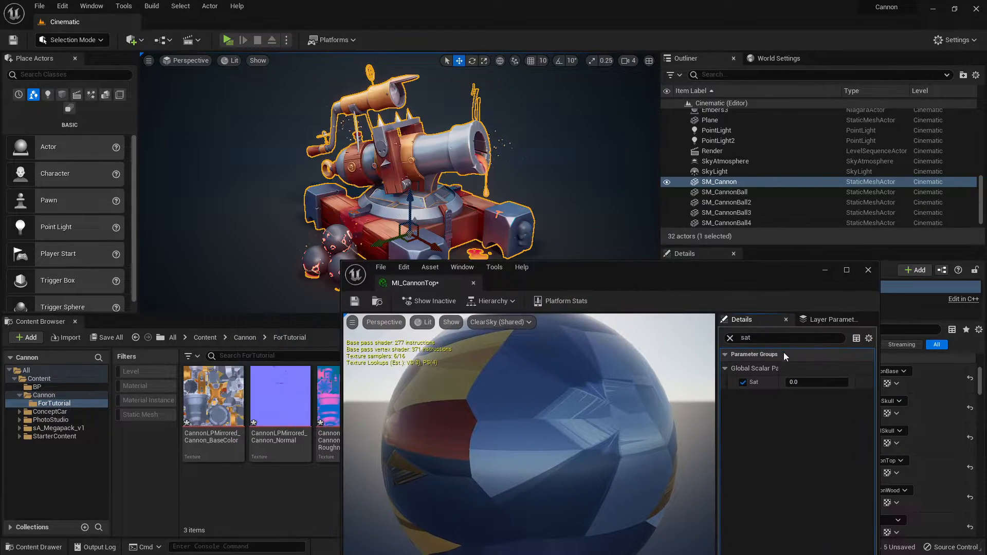
Step: Try Sat values of 0.5 and 1.0 on the cannon top material
click(807, 382)
text(0.5)
key(Return)
text(1.0)
key(Return)
Step: Toggle the latest Sat change to compare its effect on the cannon's telescope, ending with Sat at -0.2
drag(661, 271, 673, 269)
key(w)
right_drag(581, 206, 535, 180)
click(832, 380)
key(ctrl+z)
key(ctrl+y)
key(ctrl+z)
key(ctrl+y)
key(ctrl+z)
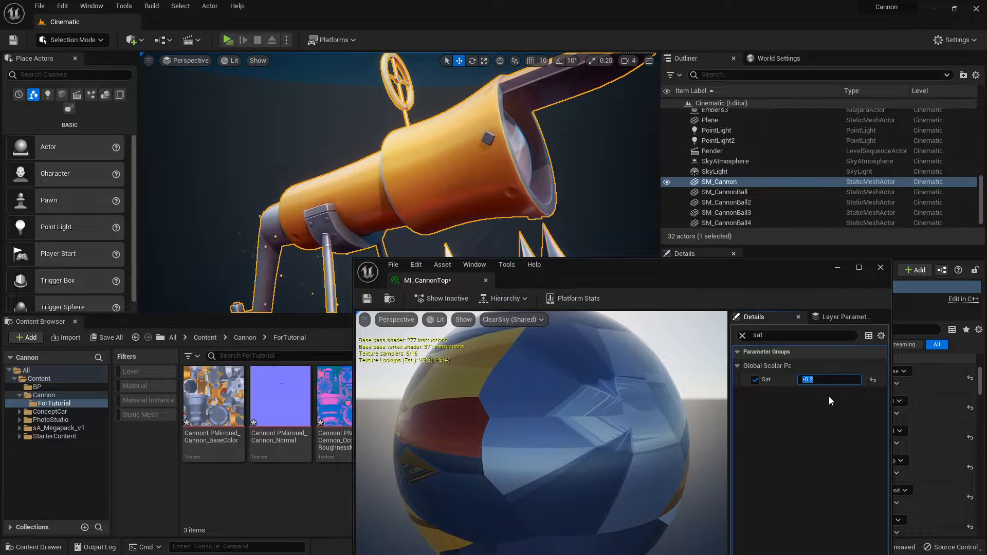
key(Return)
Step: Try Sat values of -2, 0 and -10 on the cannon top material
text(-2)
key(Return)
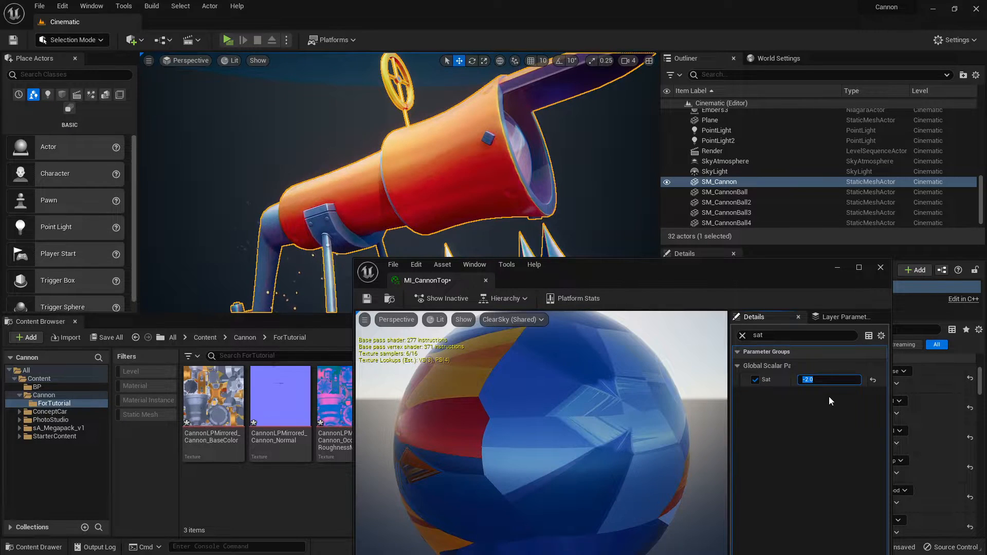
text(-0)
key(Return)
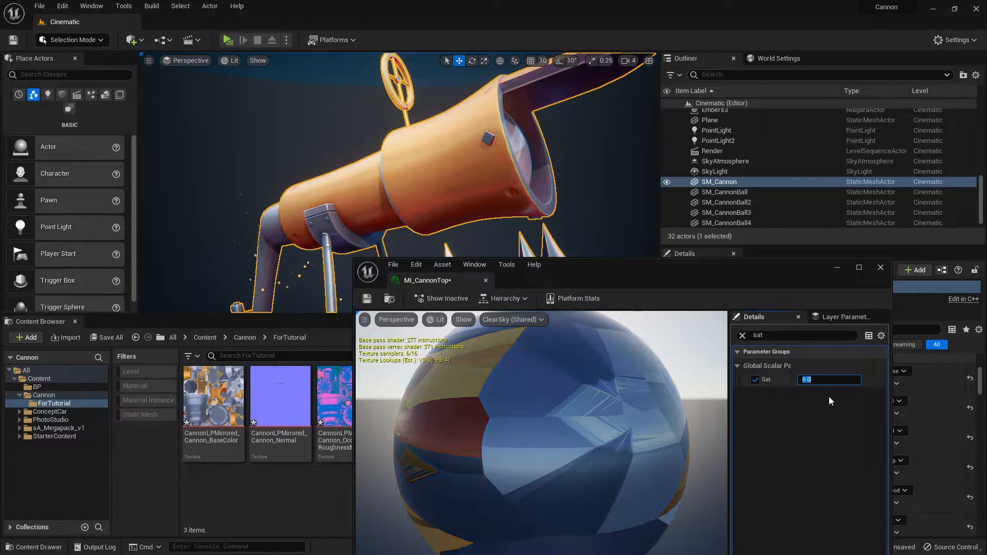
text(-10)
key(Return)
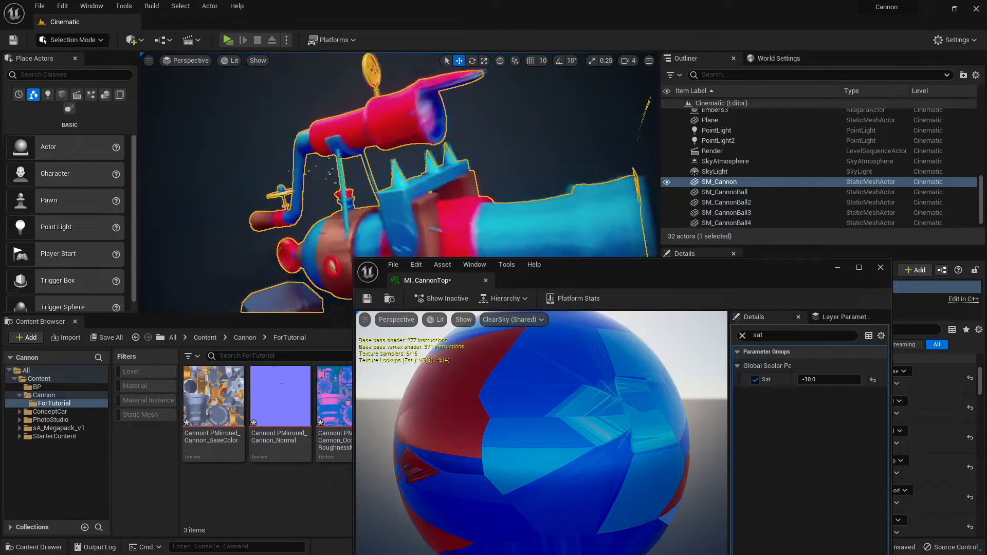
Step: Try positive Sat values of 10, 1 and 4 on the cannon top material
click(823, 379)
text(10)
key(Return)
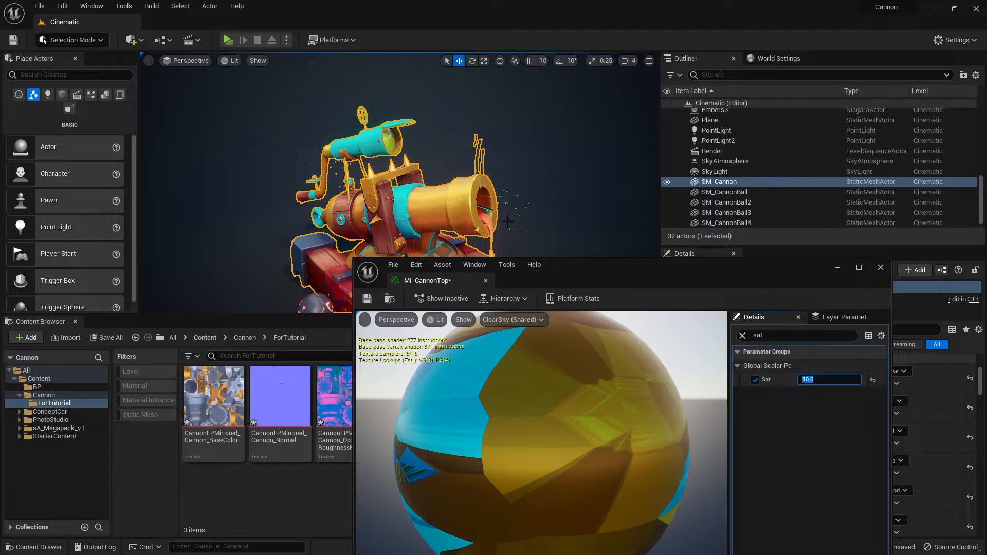
click(834, 379)
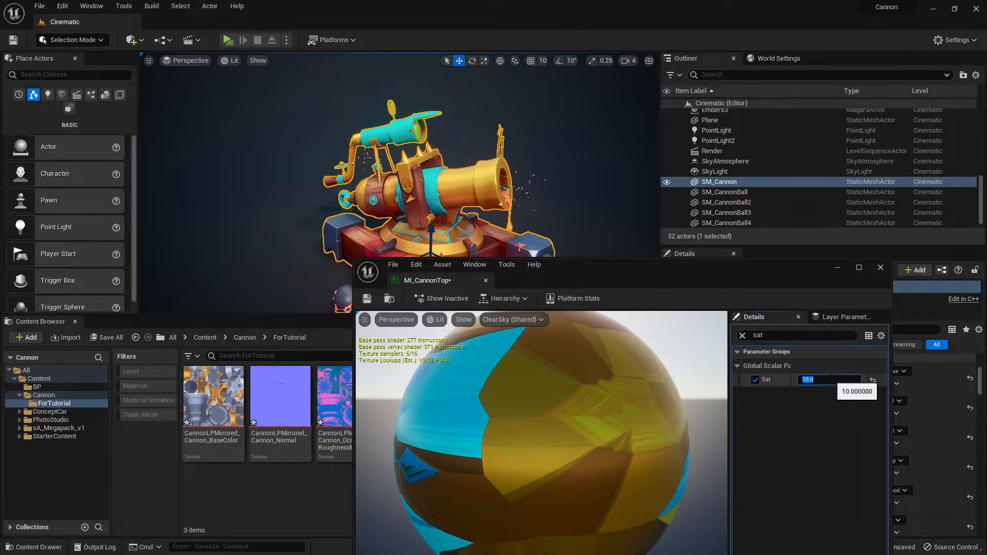
text(1)
key(Return)
text(2)
key(BackSpace)
text(4)
key(Return)
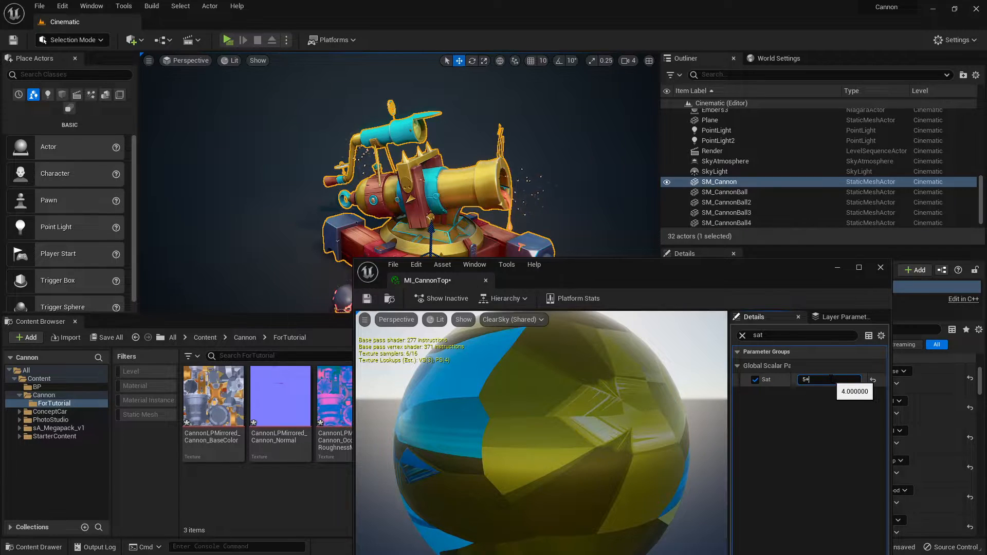
Step: Set Sat to 0 and close the MI_CannonTop material instance
text(0)
key(Return)
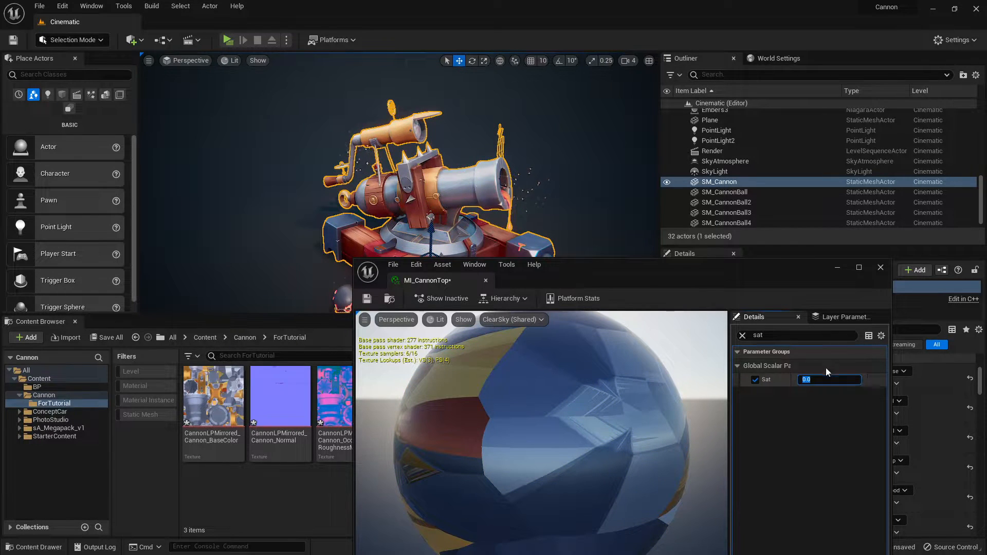
drag(791, 263, 808, 201)
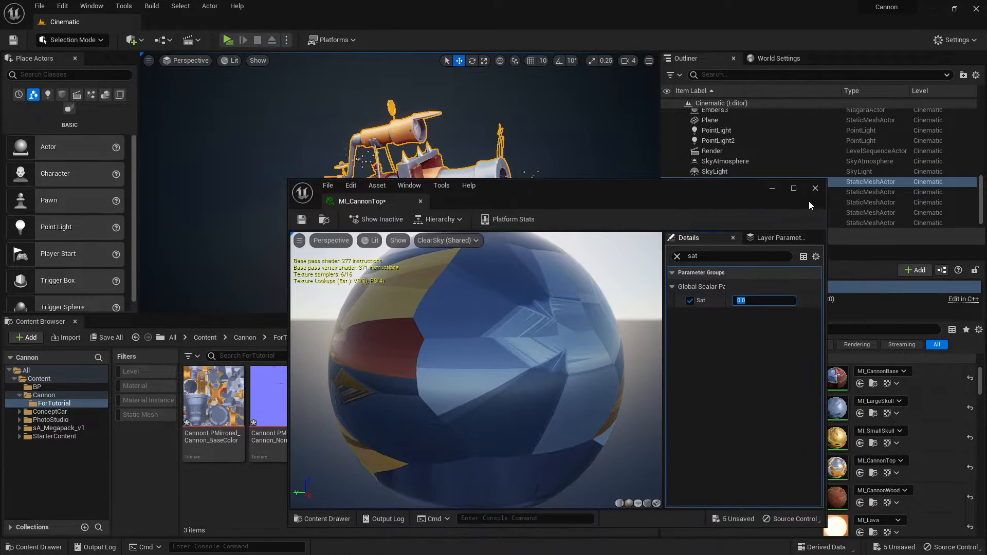
click(814, 189)
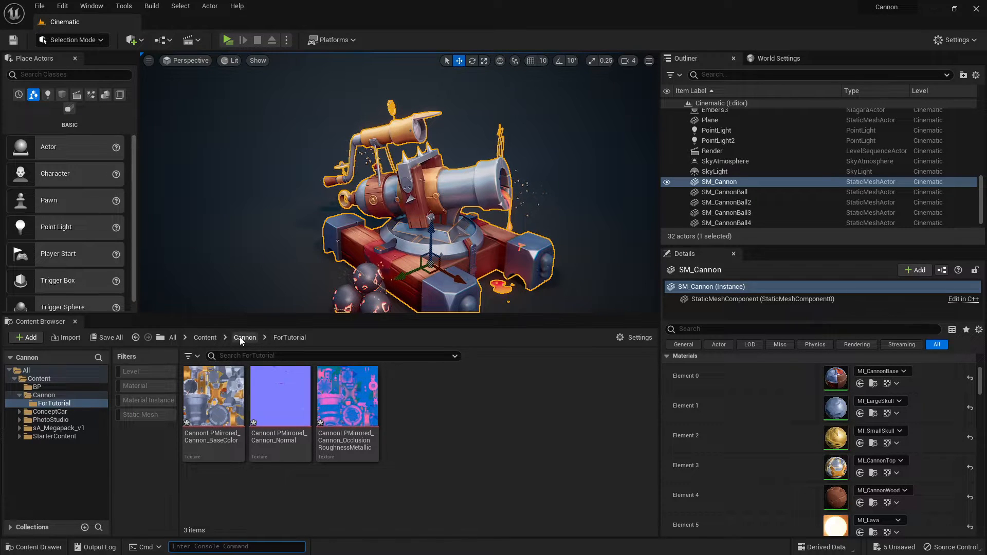
Step: Create a material named DesaturationTest from the cannon's BaseColor texture and open it for editing
right_click(227, 390)
click(200, 321)
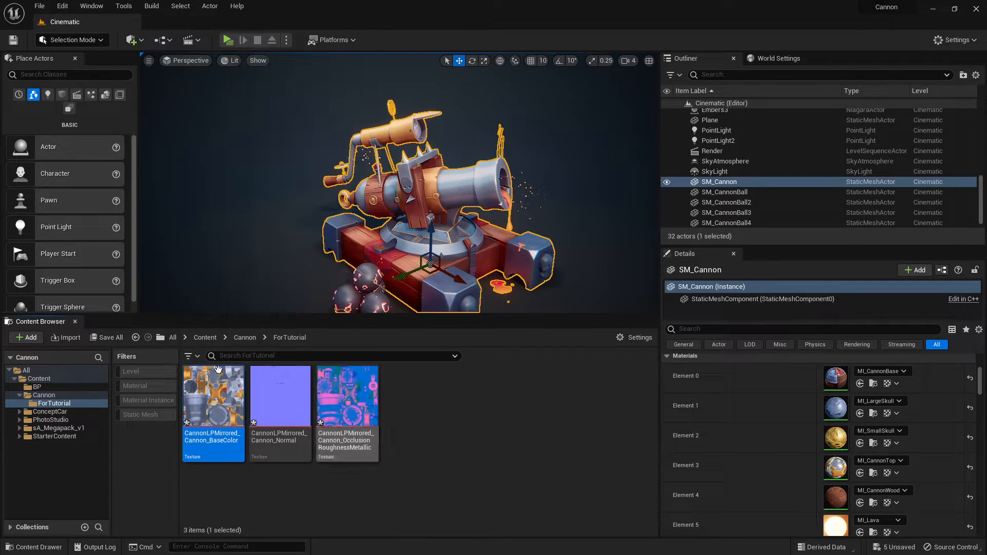
right_click(215, 395)
click(280, 59)
text(DesaturationTest)
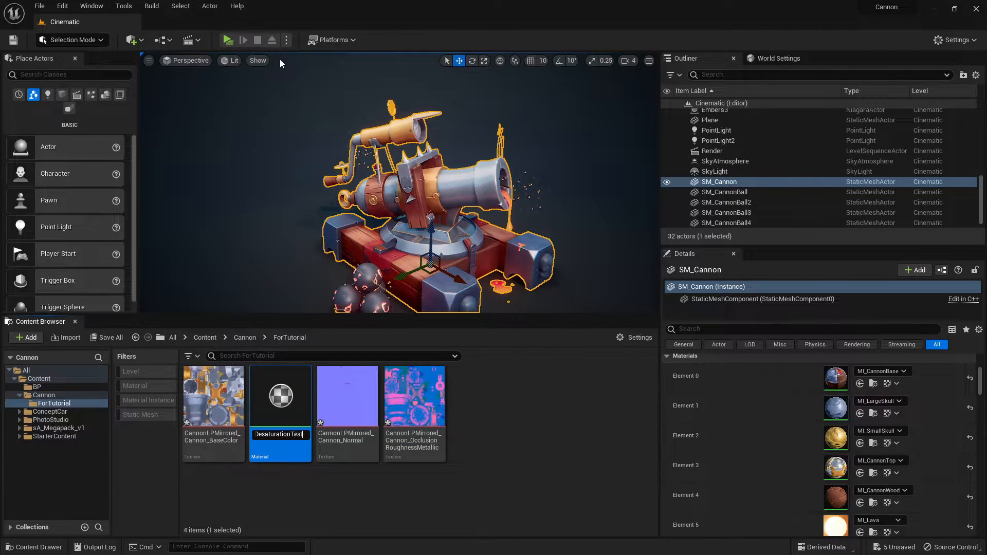
key(Return)
double_click(422, 386)
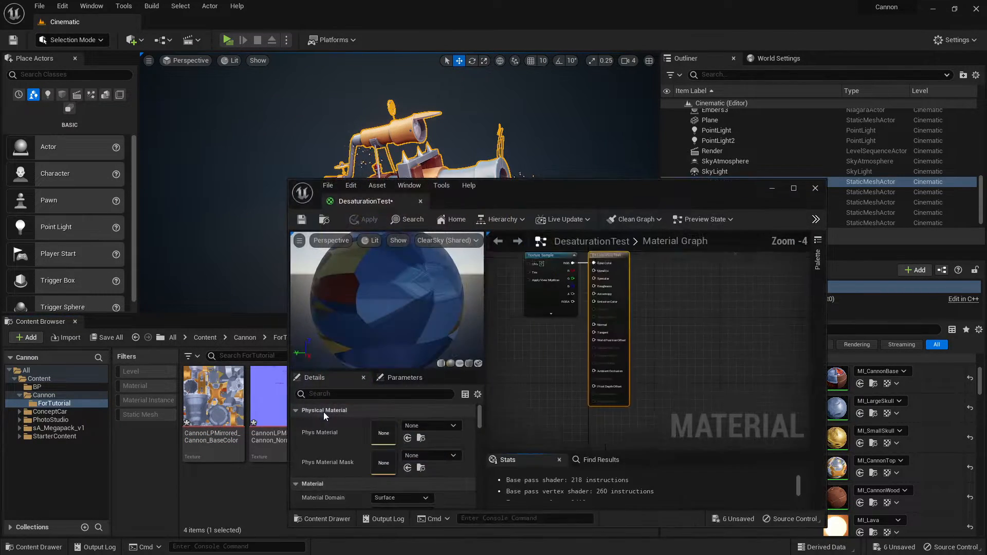
Step: Add the cannon's Normal and OcclusionRoughnessMetallic textures to the DesaturationTest graph and maximize its editor
click(280, 396)
ctrl+click(339, 396)
drag(339, 396, 604, 324)
drag(652, 125, 549, 0)
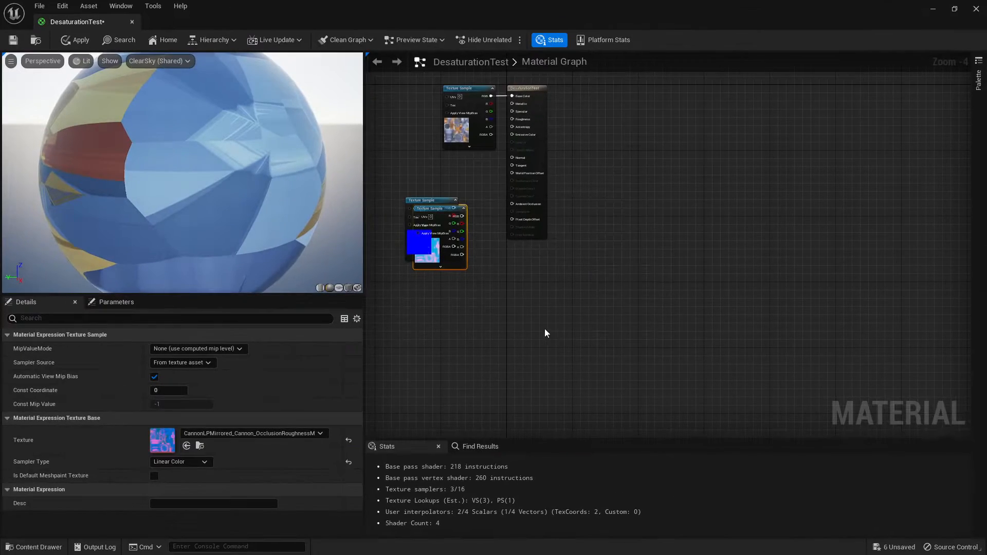
Step: Connect the normal texture to Normal, and the packed texture's red, green and blue outputs to Ambient Occlusion, Roughness and Metallic
right_drag(559, 324, 615, 384)
click(616, 384)
right_click(616, 385)
scroll(513, 265, up, 1)
click(489, 255)
drag(489, 254, 409, 148)
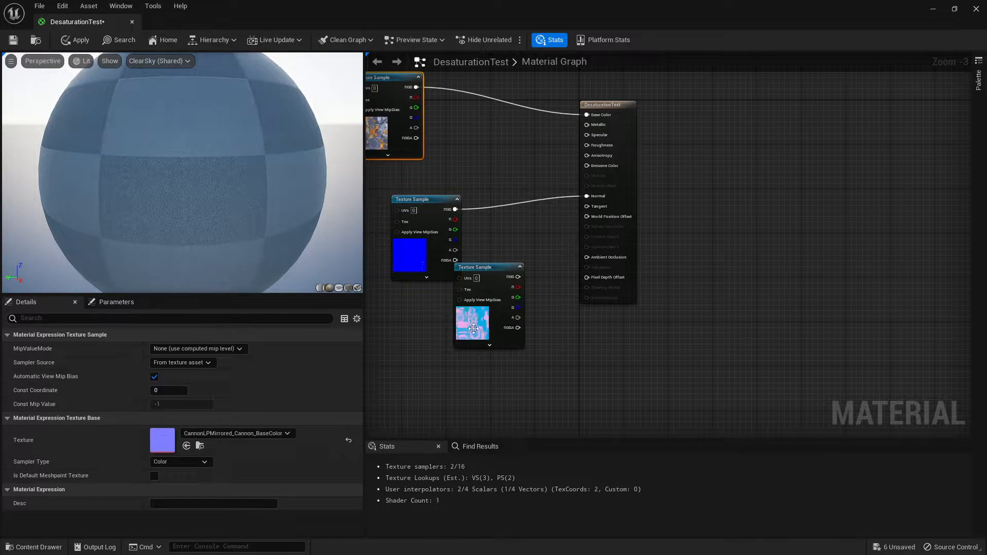
click(486, 288)
drag(517, 287, 599, 147)
drag(518, 308, 587, 125)
Step: Align the three texture samples in a column and apply the material changes
right_drag(420, 264, 676, 295)
drag(676, 295, 636, 259)
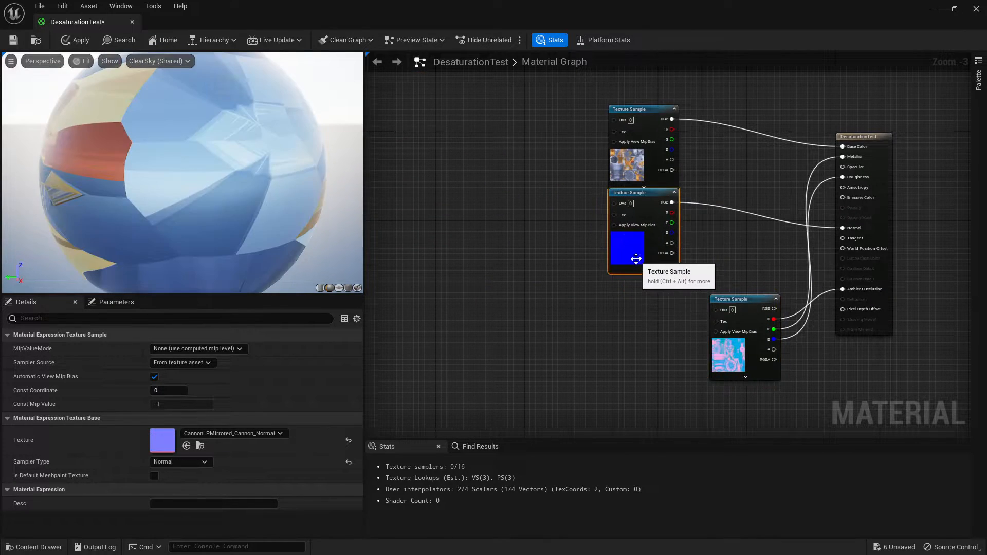
drag(726, 347, 625, 333)
click(77, 40)
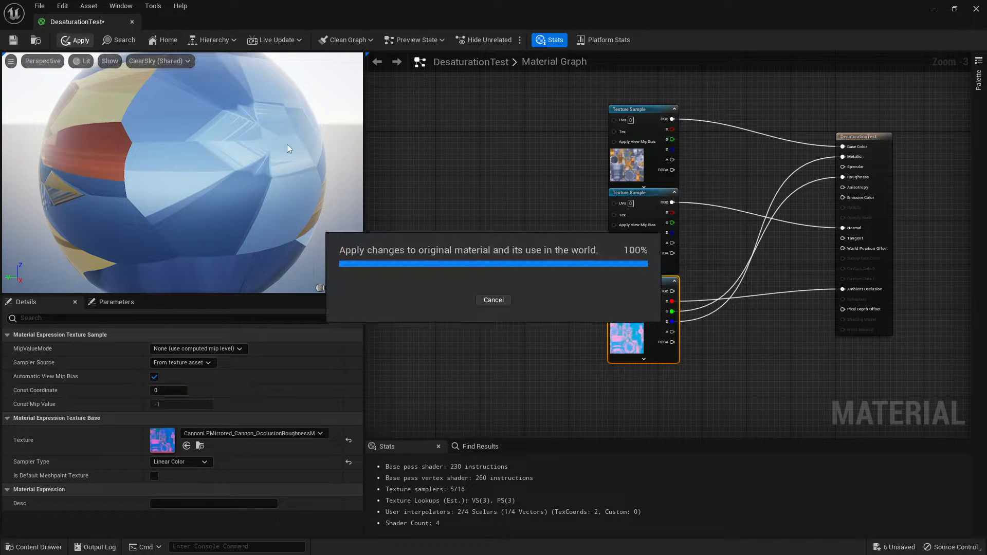
Step: Return to the level and assign the DesaturationTest material to the top part of the cannon
double_click(600, 11)
drag(467, 180, 419, 393)
right_drag(383, 244, 422, 225)
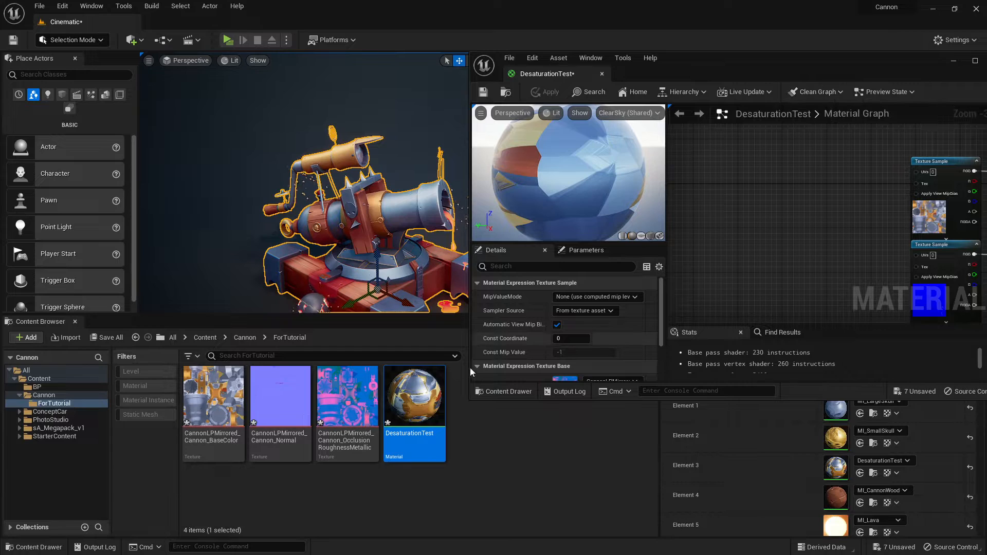
Step: Create a material instance from DesaturationTest and assign it to the top part of the cannon
right_click(430, 377)
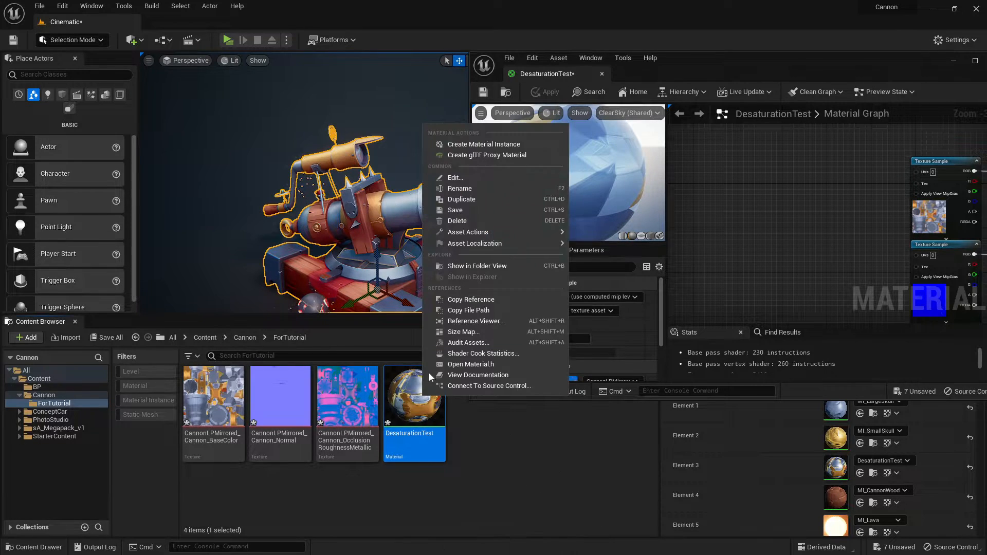
click(482, 141)
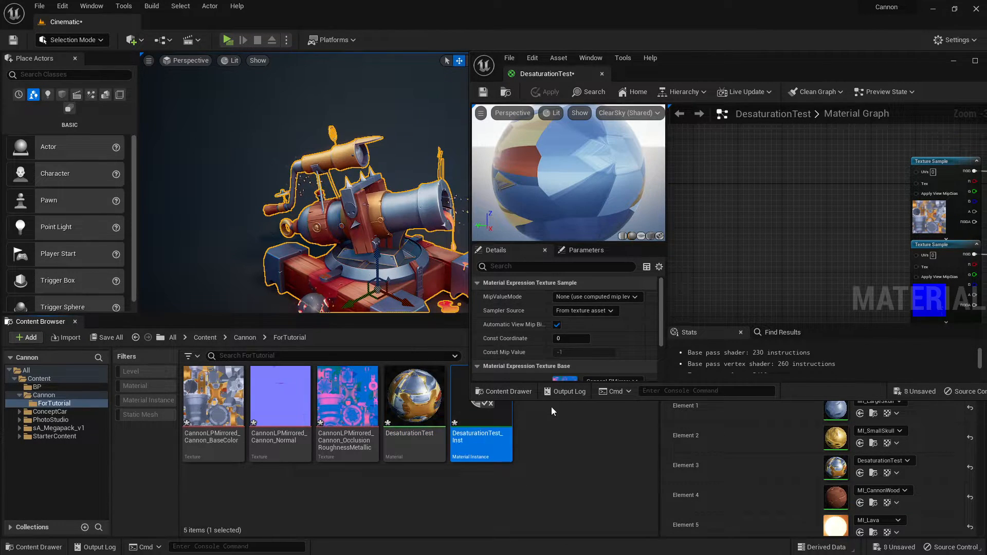
drag(422, 294, 421, 293)
Step: Open the DesaturationTest_Inst material instance and its parent material in a maximized editor
double_click(481, 412)
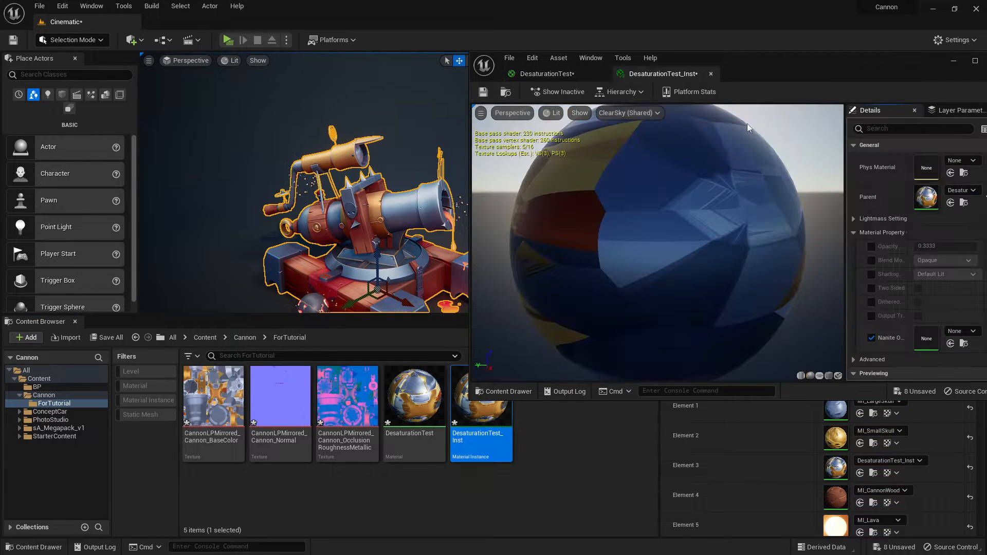
drag(778, 66, 552, 96)
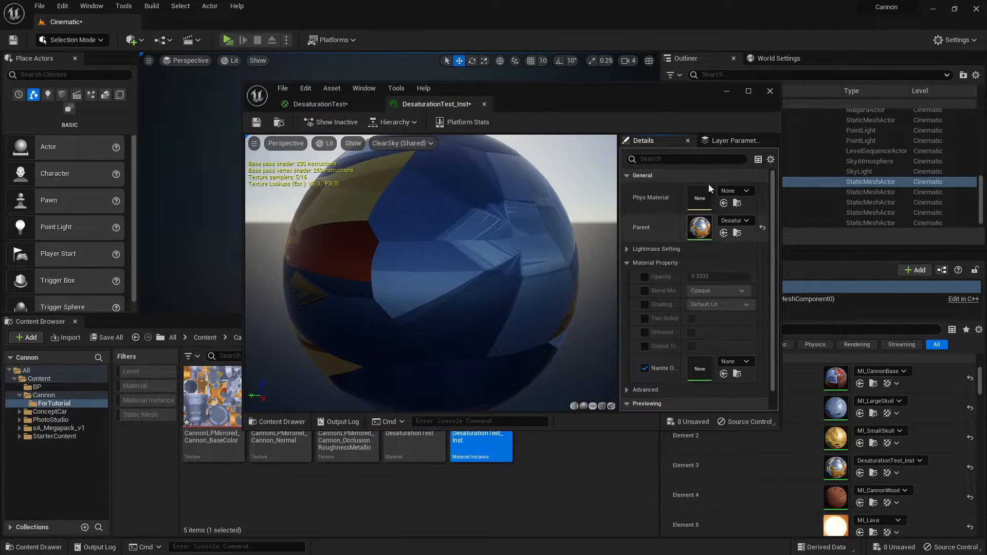
double_click(698, 228)
drag(584, 85, 591, 1)
Step: Add a Desaturation node fed by the RGB output of the base color texture
right_drag(726, 155, 680, 297)
drag(587, 248, 597, 193)
text(desat)
key(Return)
Step: Add a constant node beneath the Desaturation node and convert it to a parameter named Desat
scroll(595, 204, up, 3)
click(461, 331)
click(466, 319)
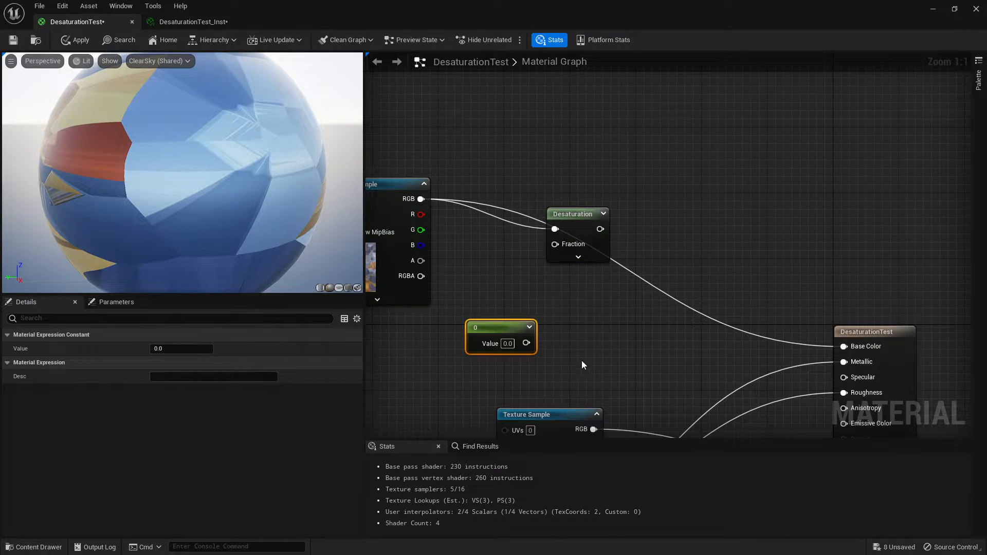
right_drag(511, 284, 588, 278)
drag(572, 320, 537, 291)
right_click(540, 292)
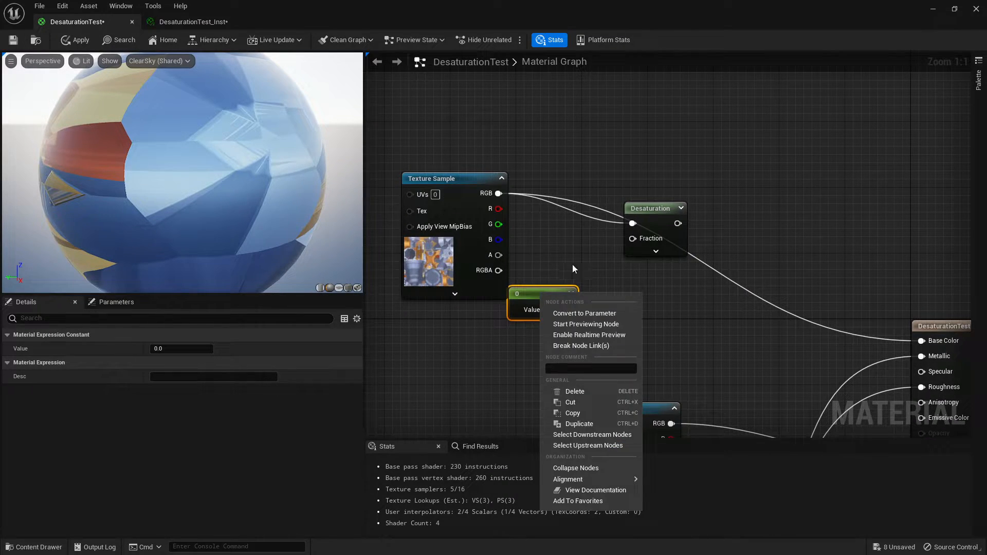
click(584, 313)
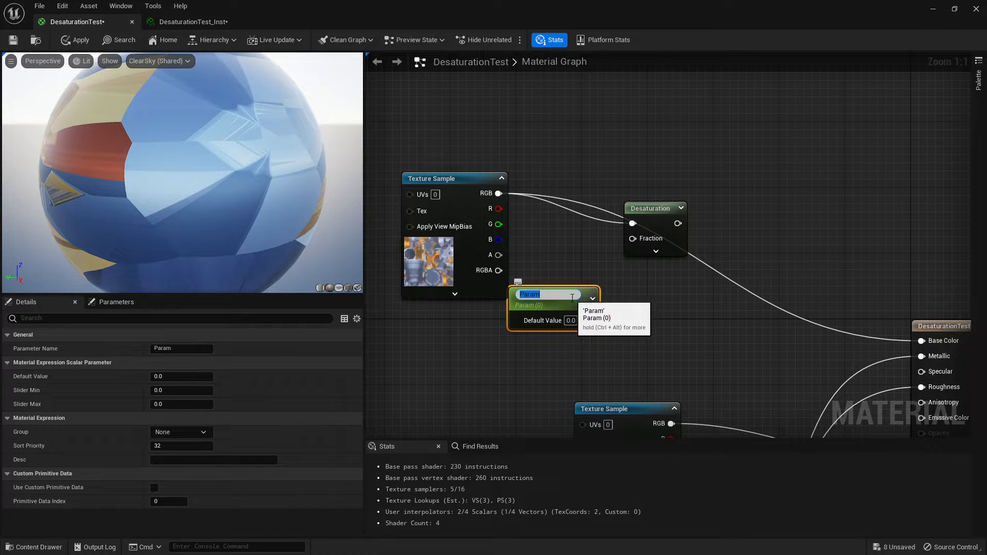
text(Desat)
key(Return)
Step: Connect the Desat parameter to the Desaturation node's Fraction input and move the parameter closer to it
drag(587, 318, 649, 242)
drag(565, 296, 589, 280)
right_drag(735, 279, 721, 243)
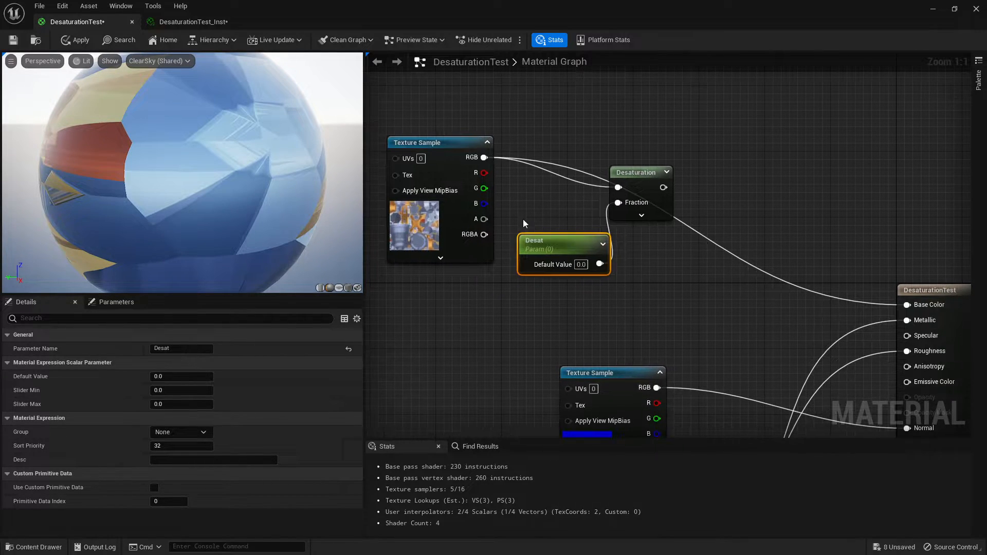
Step: Create a scalar parameter named sss in the empty graph area and delete it
right_drag(563, 303, 601, 274)
click(519, 287)
key(s)
click(485, 294)
text(sss)
click(440, 276)
drag(439, 276, 605, 343)
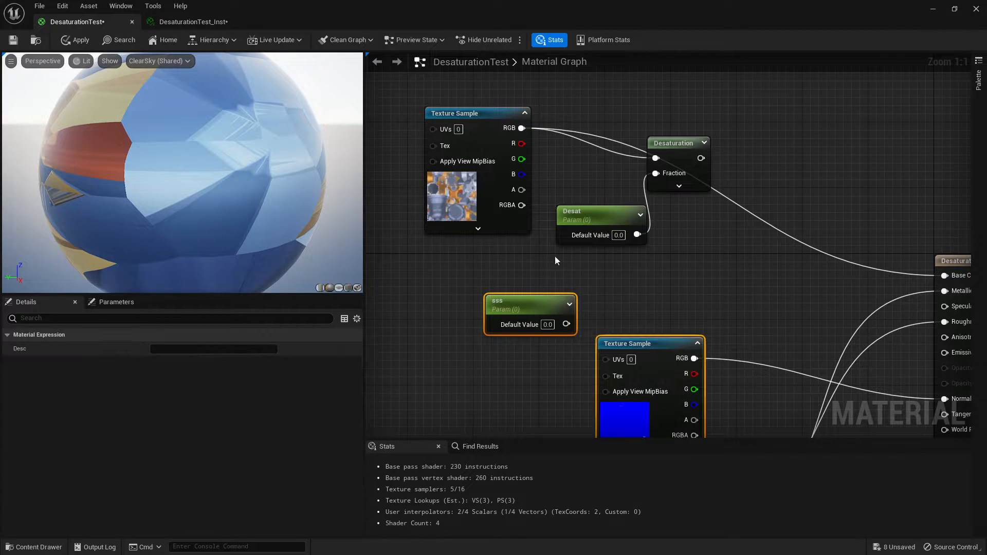
click(450, 280)
drag(462, 287, 534, 335)
key(Delete)
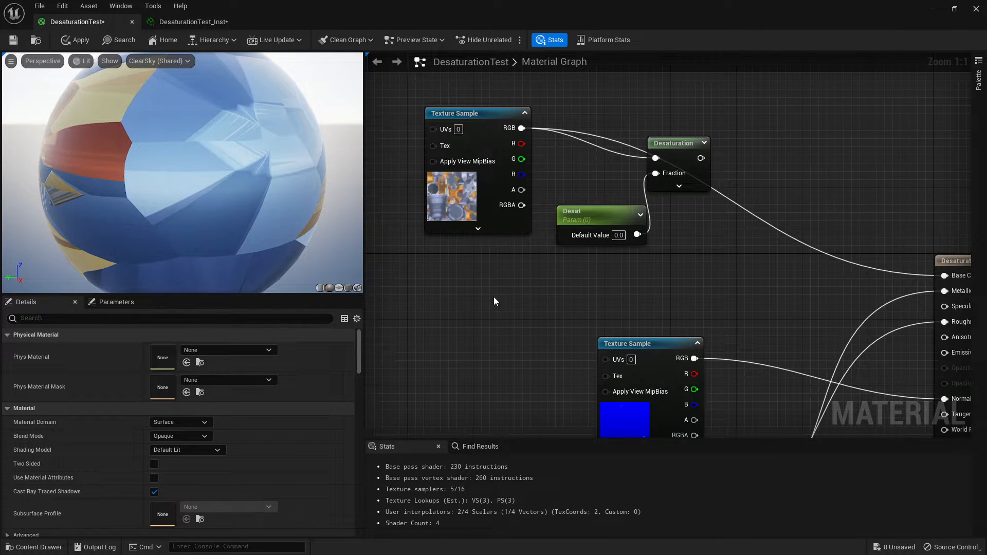
Step: Create an extra constant node in the empty graph area and delete it
key(1)
click(493, 297)
right_click(511, 303)
click(517, 295)
click(519, 301)
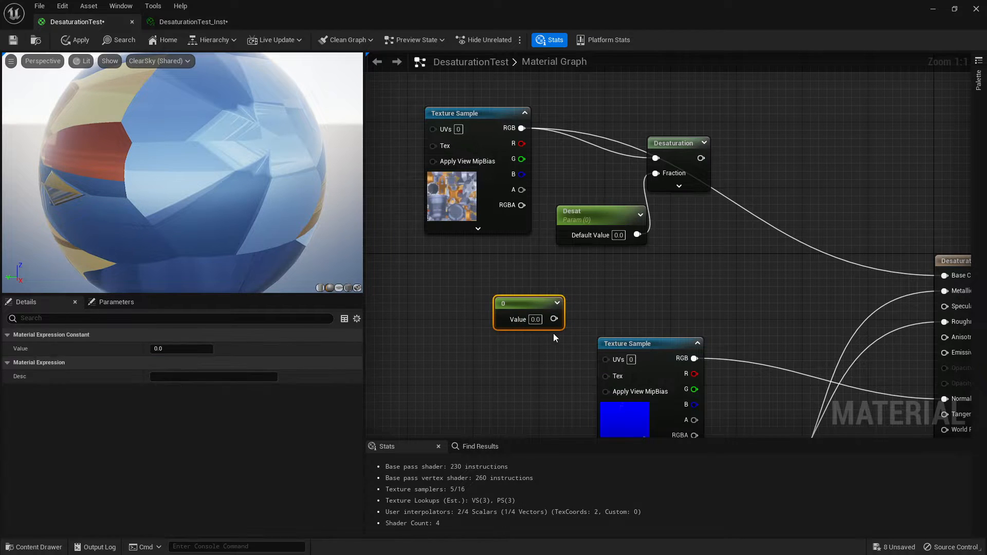
key(Delete)
Step: Connect the Desaturation node's output to Base Color and apply the material changes
right_drag(668, 260, 617, 275)
drag(644, 168, 895, 290)
right_drag(757, 186, 820, 187)
right_click(795, 187)
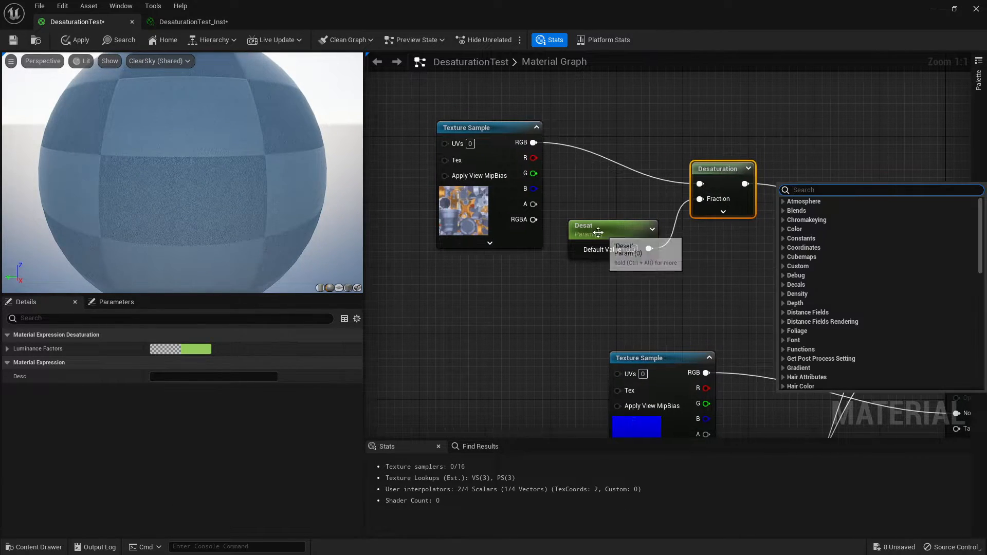
click(596, 230)
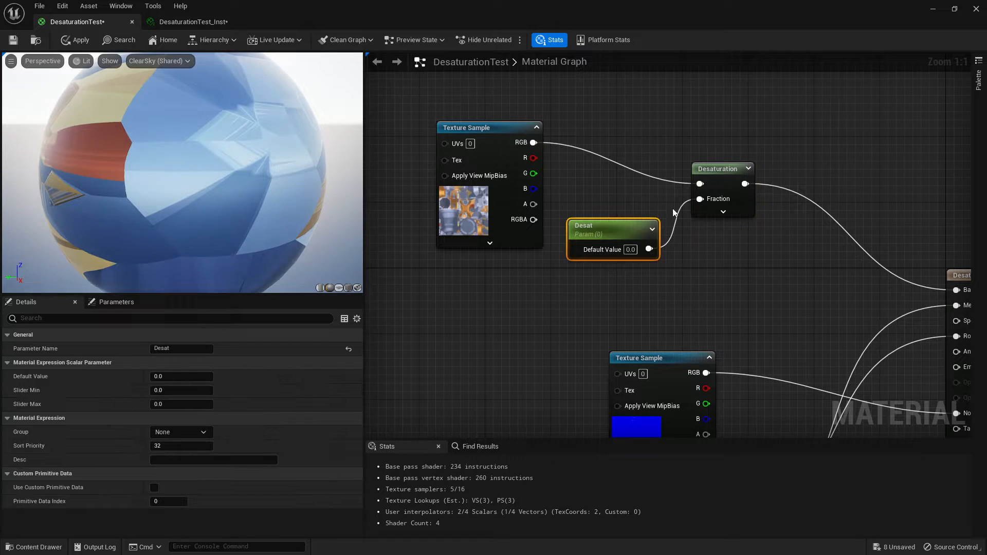
click(81, 39)
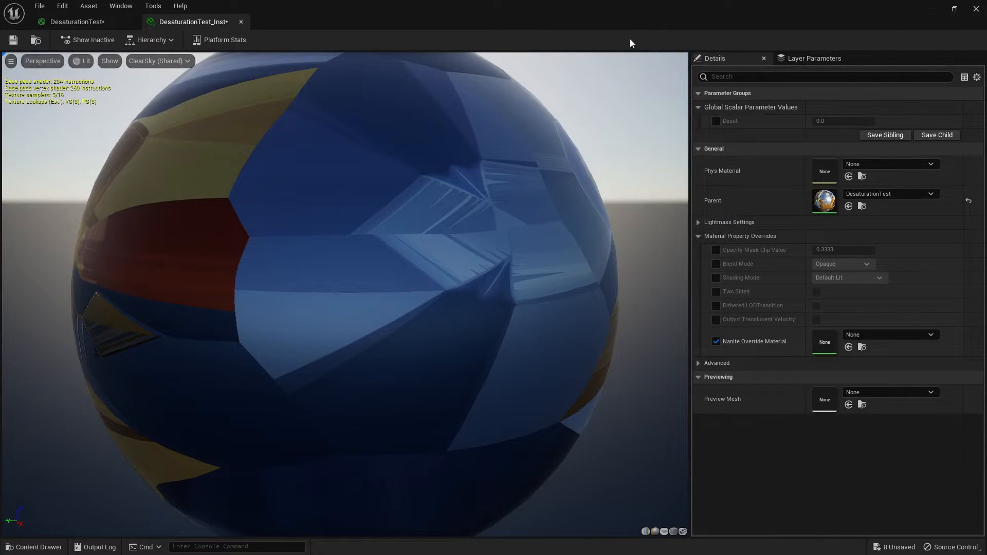
Step: Shrink the material instance window so the cannon is visible beside it, and enable the Desat override with a value of 0.36
drag(631, 38, 681, 110)
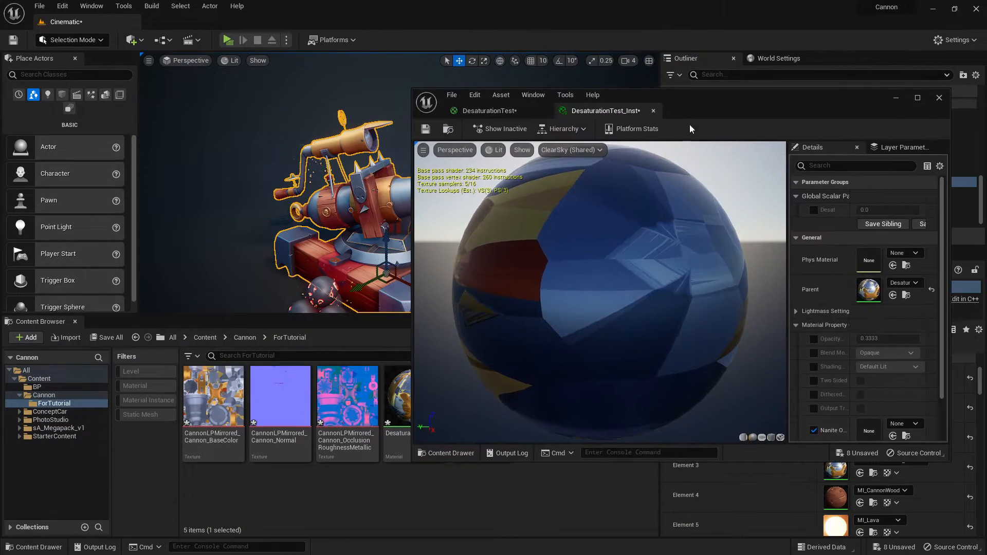
drag(413, 90, 524, 103)
click(848, 224)
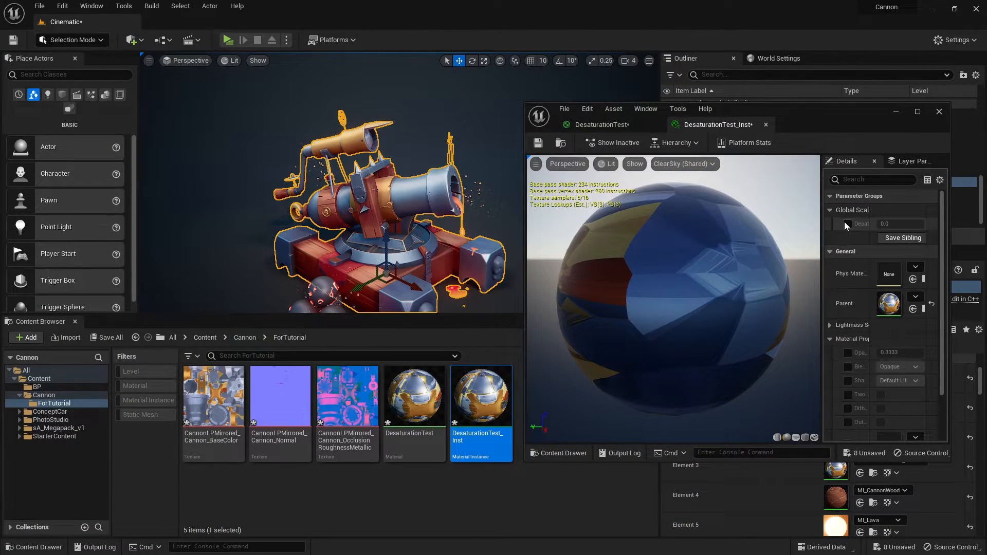
drag(900, 224, 919, 225)
key(w)
right_drag(482, 195, 463, 180)
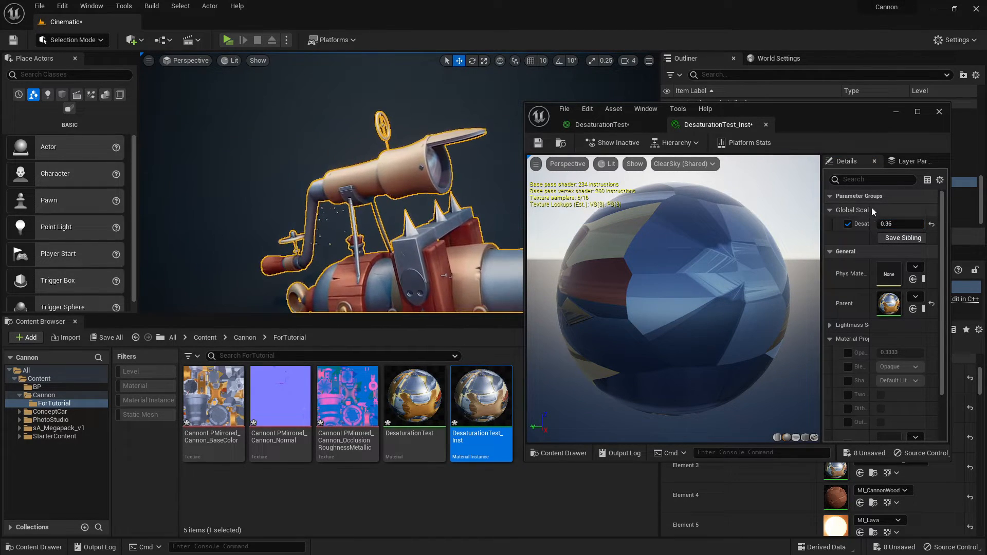
Step: Test the material instance's Desat parameter on the cannon with values of 1, -1, 2 and 4
drag(894, 225, 908, 224)
click(902, 225)
text(1)
key(Return)
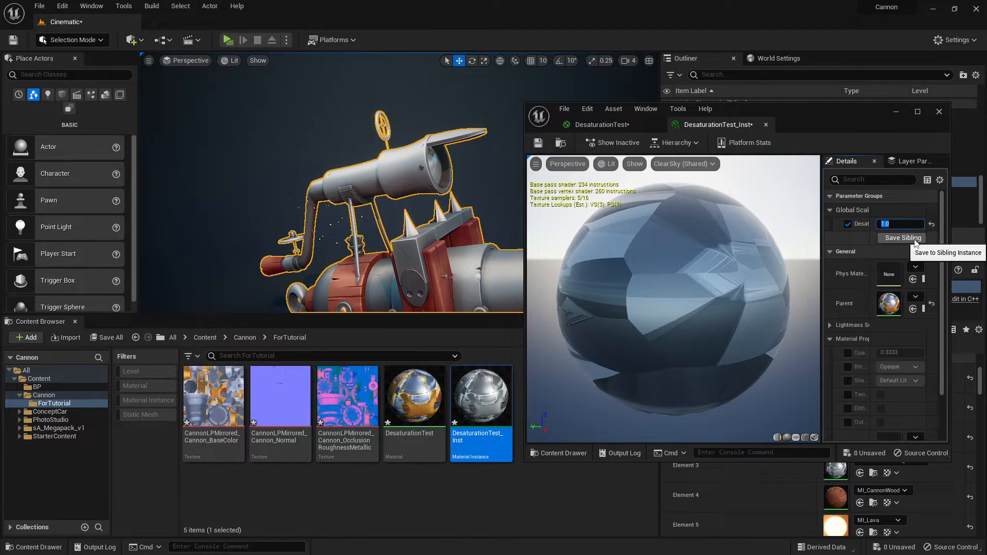
text(-1)
key(Return)
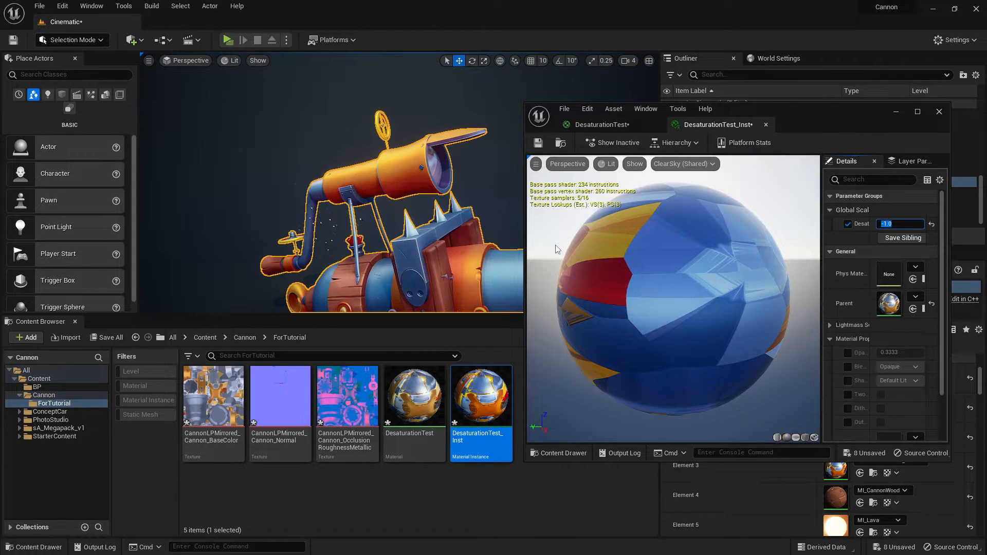
text(2)
key(Return)
text(4)
key(Return)
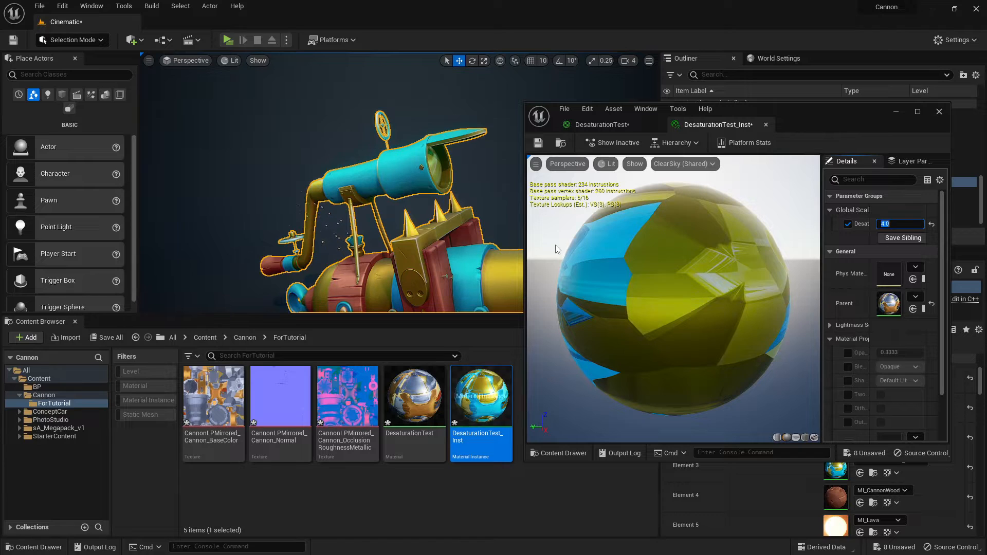
Step: Open the parent material DesaturationTest, set the Desat parameter's Slider Max to 1 and apply the change
double_click(889, 303)
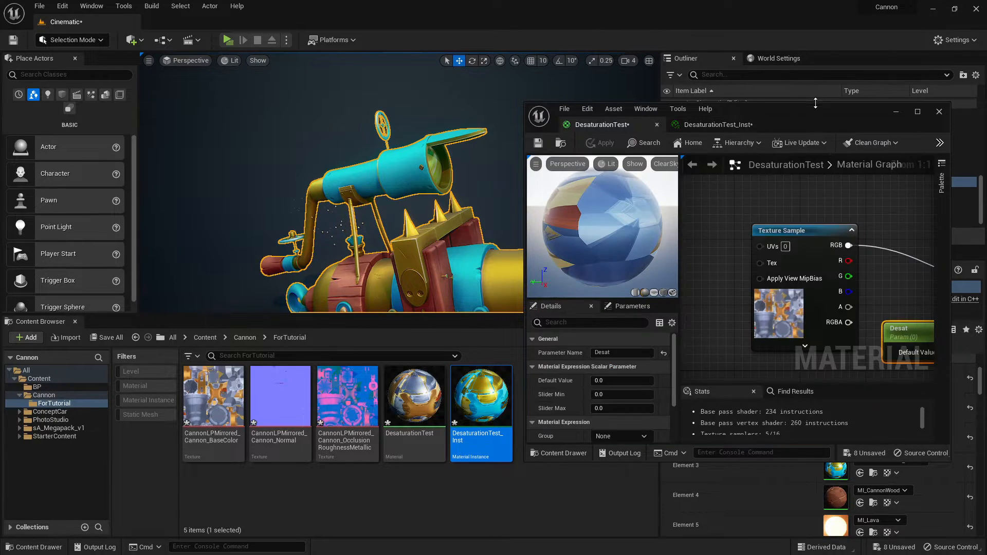
drag(814, 108, 790, 84)
double_click(790, 85)
click(720, 267)
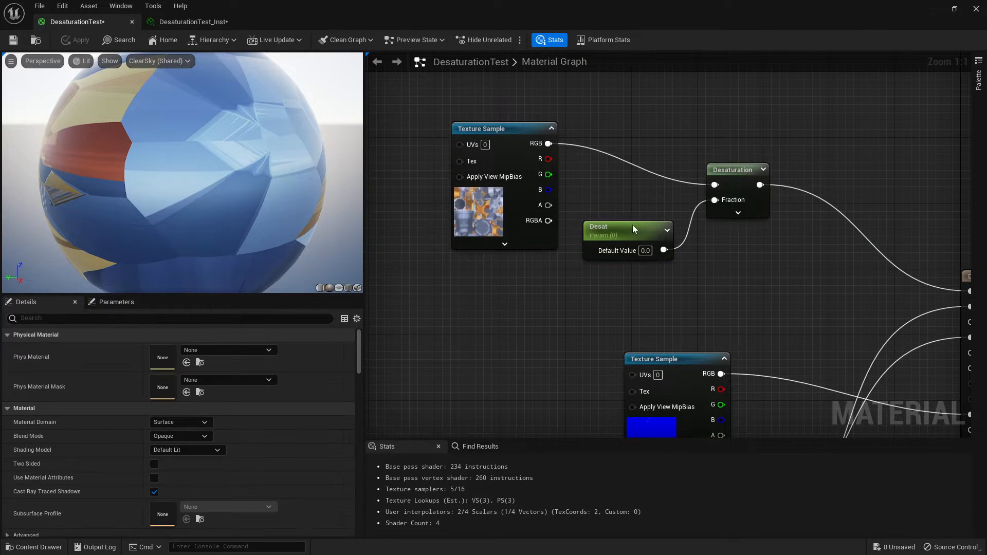
click(631, 226)
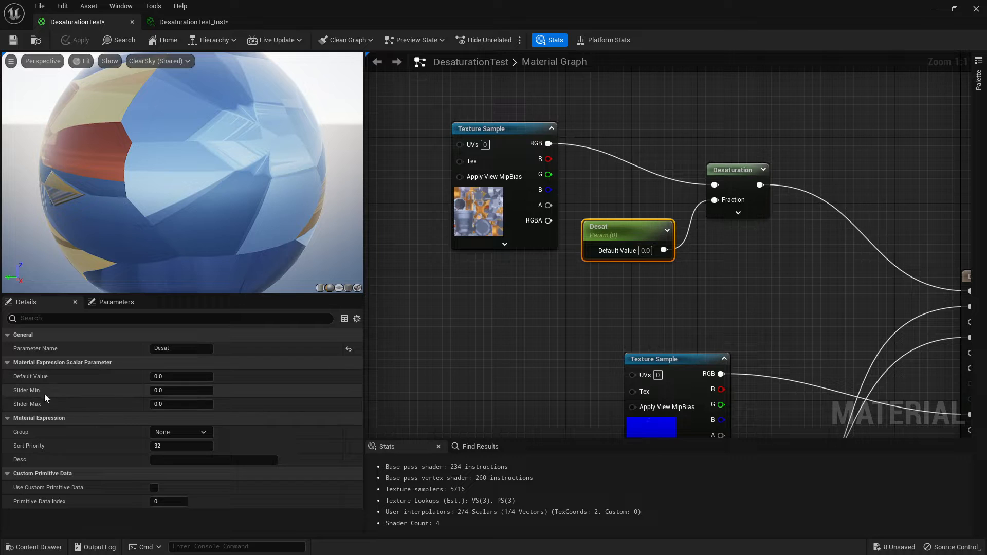
click(181, 404)
text(1)
key(Return)
click(77, 40)
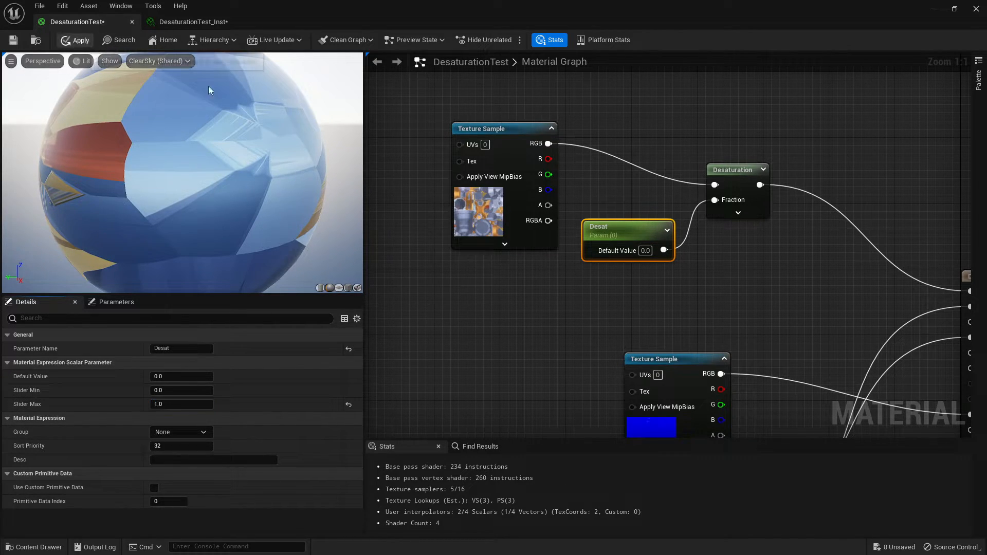
Step: Reopen DesaturationTest_Inst in a smaller window beside the cannon and slide its Desat value down to 0
click(935, 11)
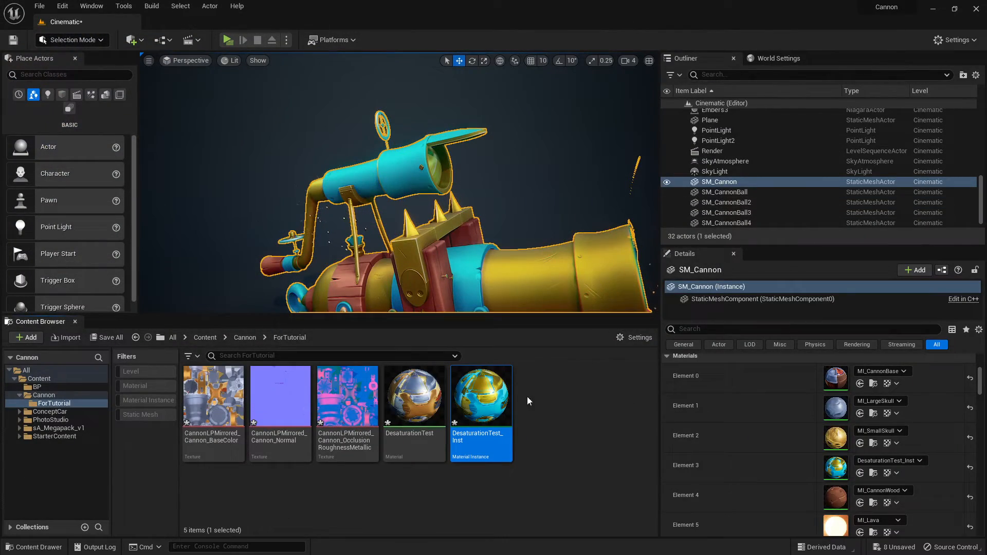
double_click(496, 411)
drag(845, 122, 876, 122)
double_click(776, 9)
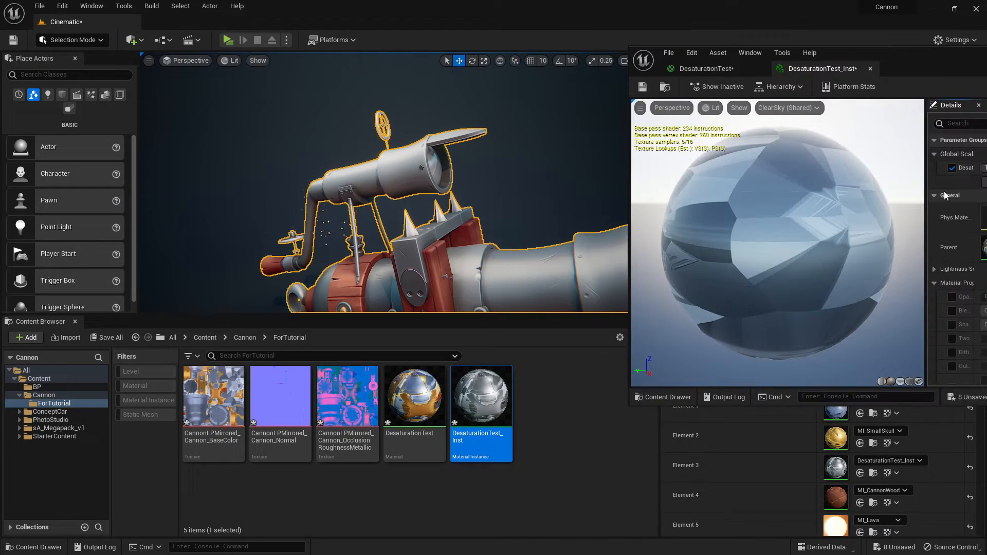
drag(896, 66, 807, 91)
drag(916, 193, 892, 192)
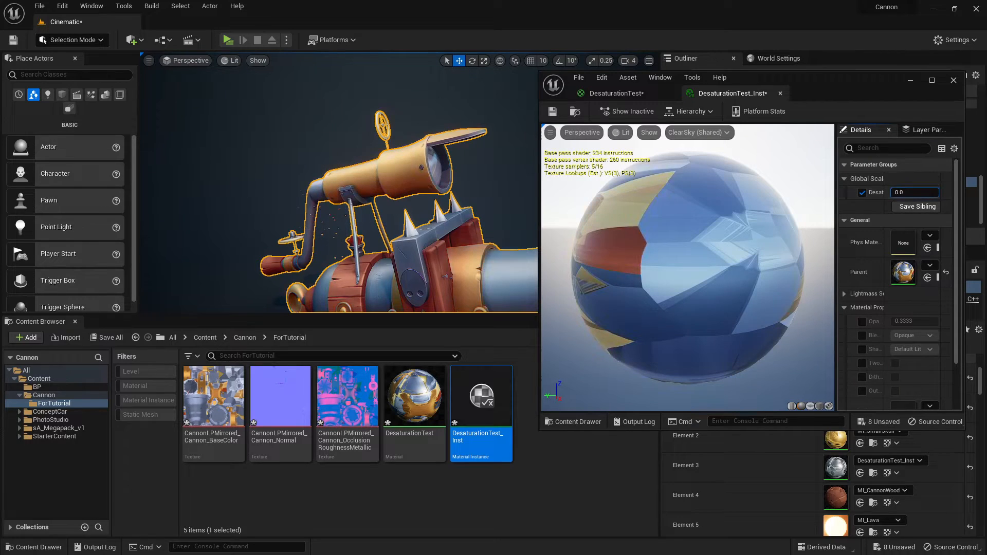
Step: Set the Desat parameter's Slider Min to -1 in the parent material
click(620, 94)
right_drag(897, 279, 747, 189)
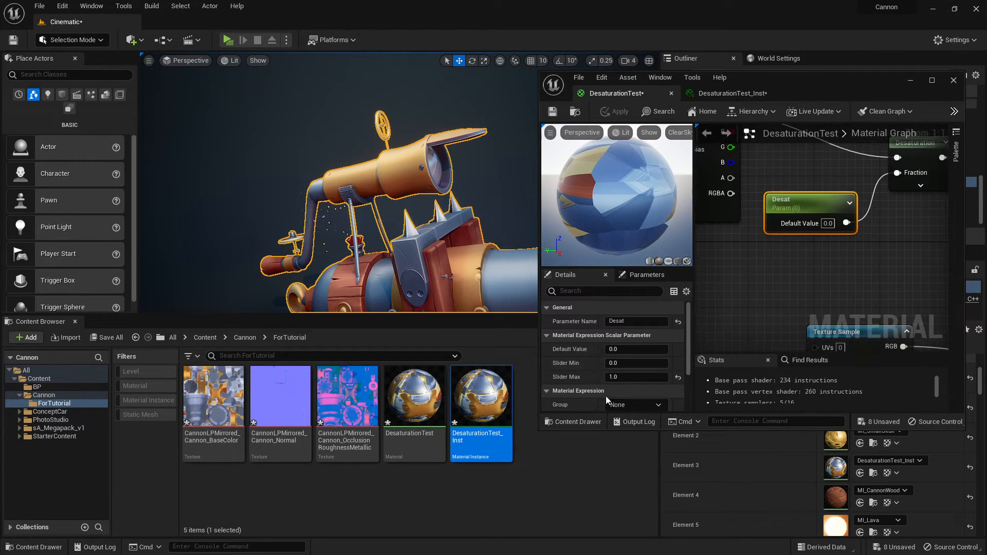
click(628, 362)
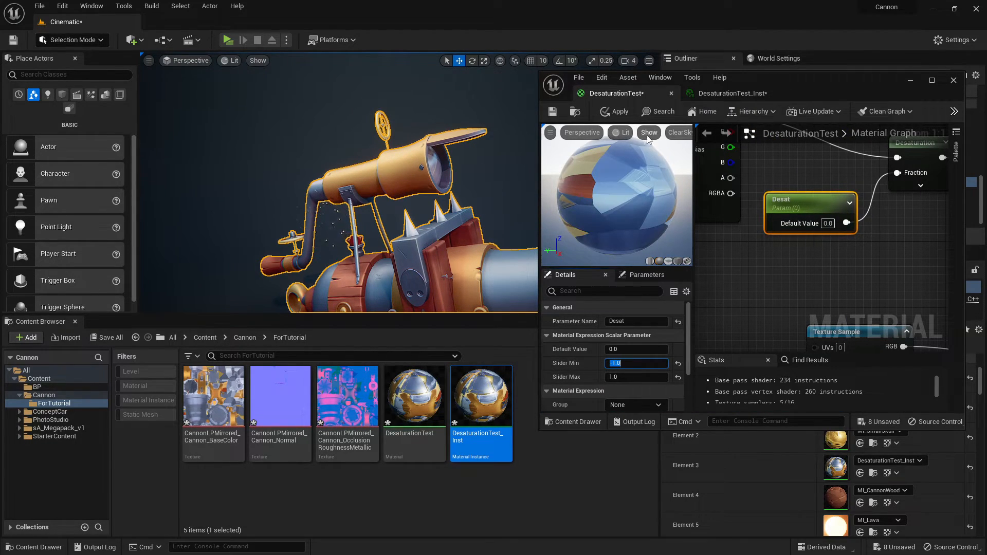
Step: Try the Desat slider in the material instance and reset its value to 0
click(733, 93)
mouse_move(911, 191)
mouse_down()
mouse_move(893, 192)
mouse_move(938, 191)
mouse_move(898, 191)
mouse_up()
click(907, 192)
text(0)
key(Return)
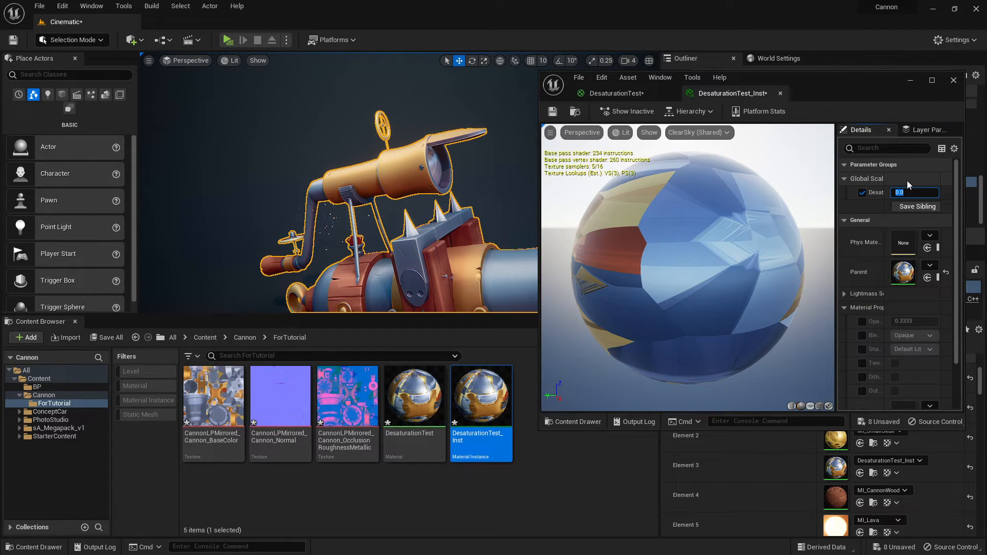
Step: Move the instance window clear of the cannon and set the instance's Desat value to -0.2
scroll(893, 407, down, 1)
scroll(918, 492, down, 4)
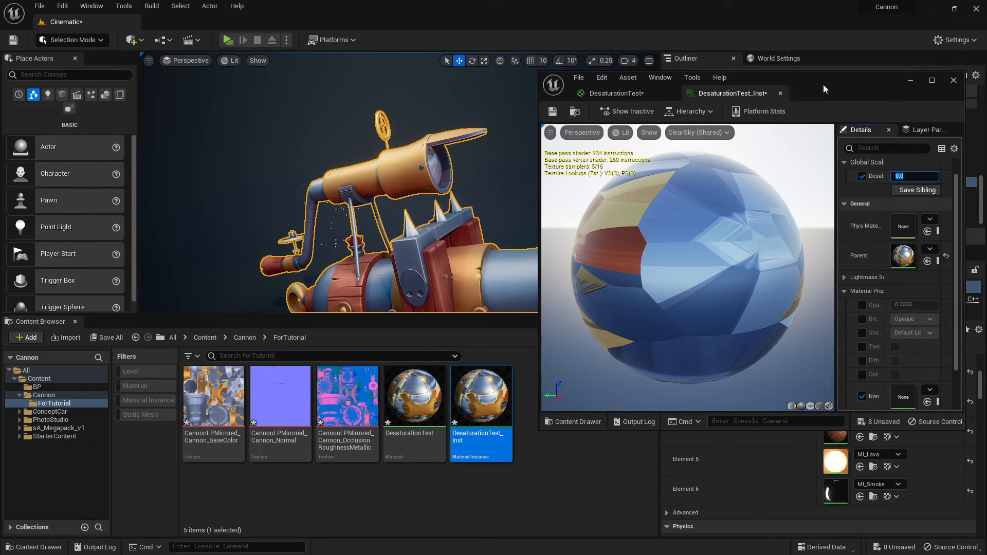
drag(827, 90, 846, 102)
mouse_move(508, 178)
right_down()
mouse_move(501, 182)
mouse_move(507, 178)
right_up()
key(s)
key(w)
click(933, 188)
text(-0.2)
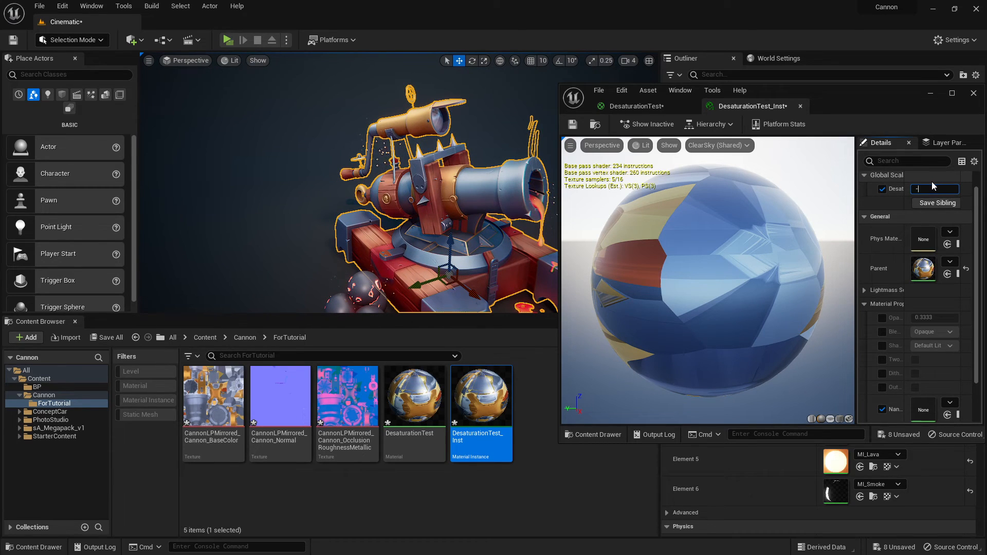
key(Return)
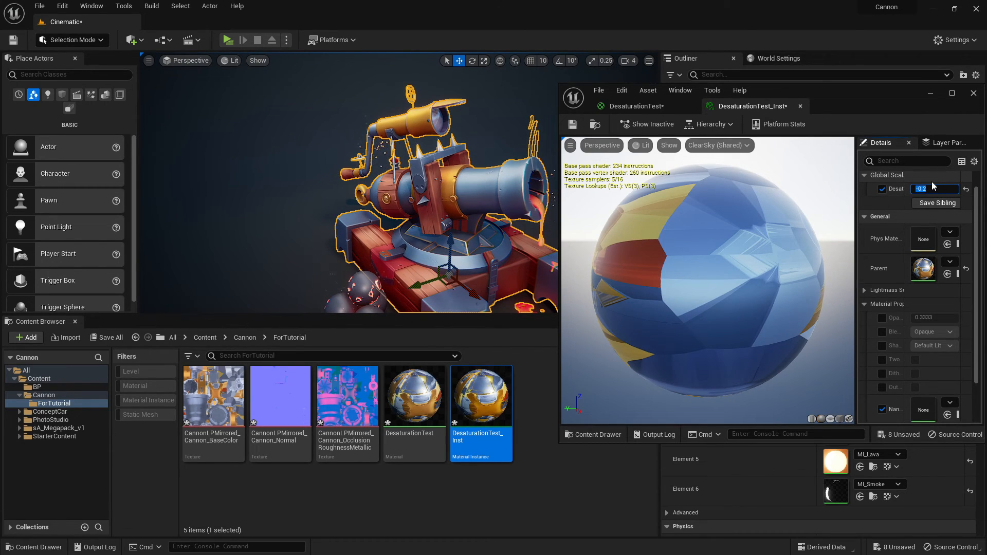